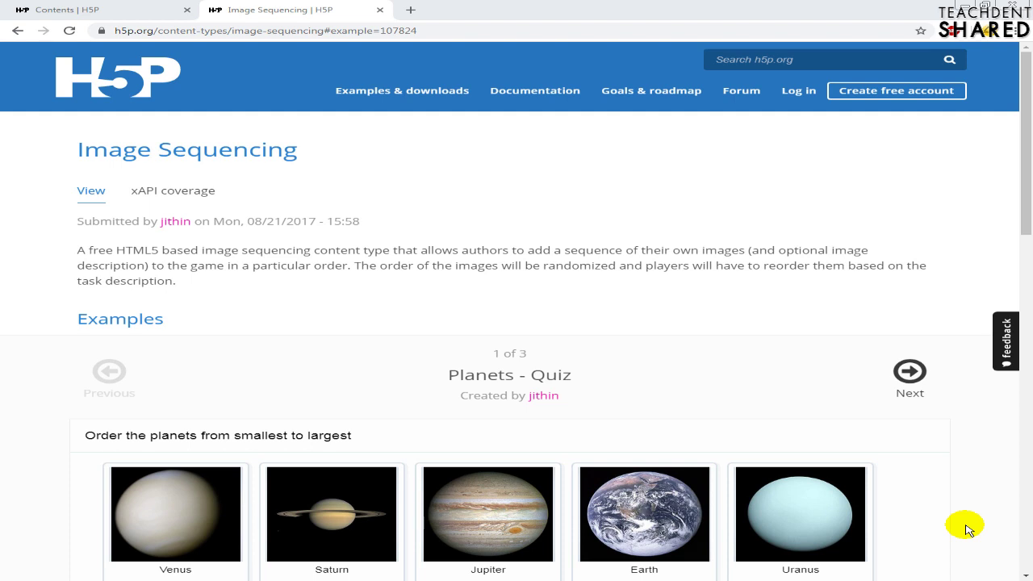
Look through the three Image Sequencing example quizzes on planets, US presidents and body parts.
scroll(734, 306, down, 2)
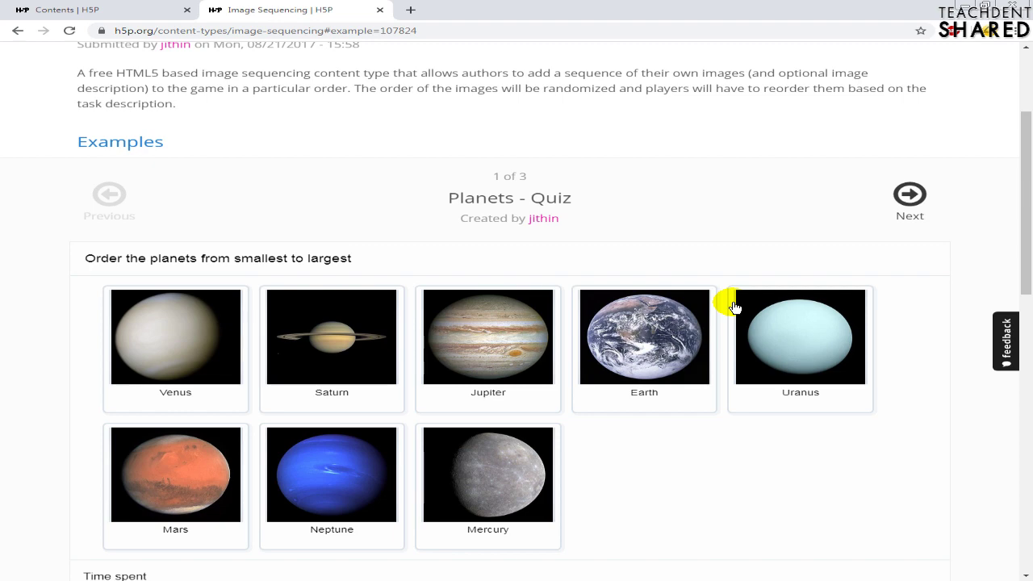
click(910, 195)
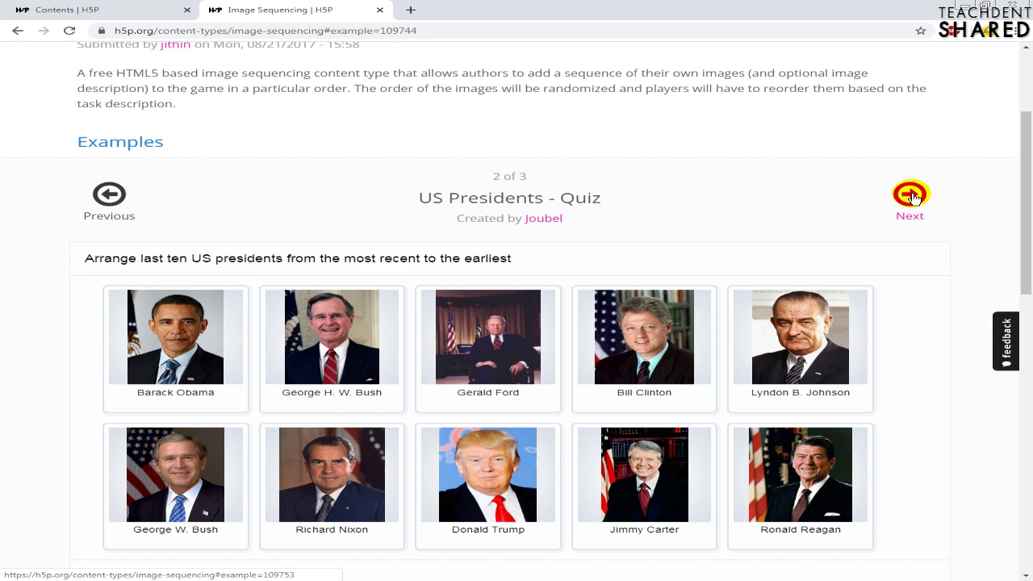
click(910, 195)
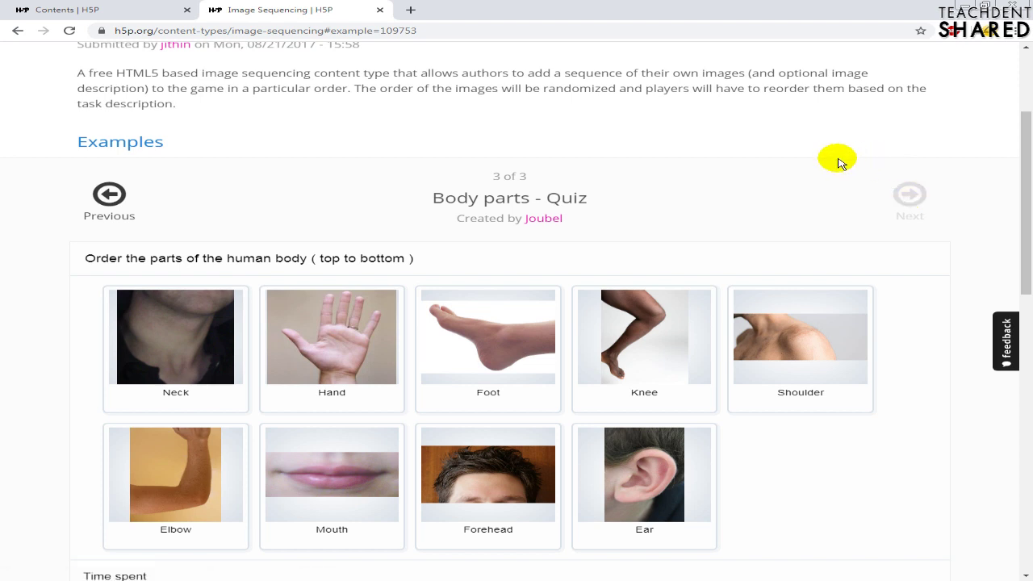
scroll(837, 164, up, 3)
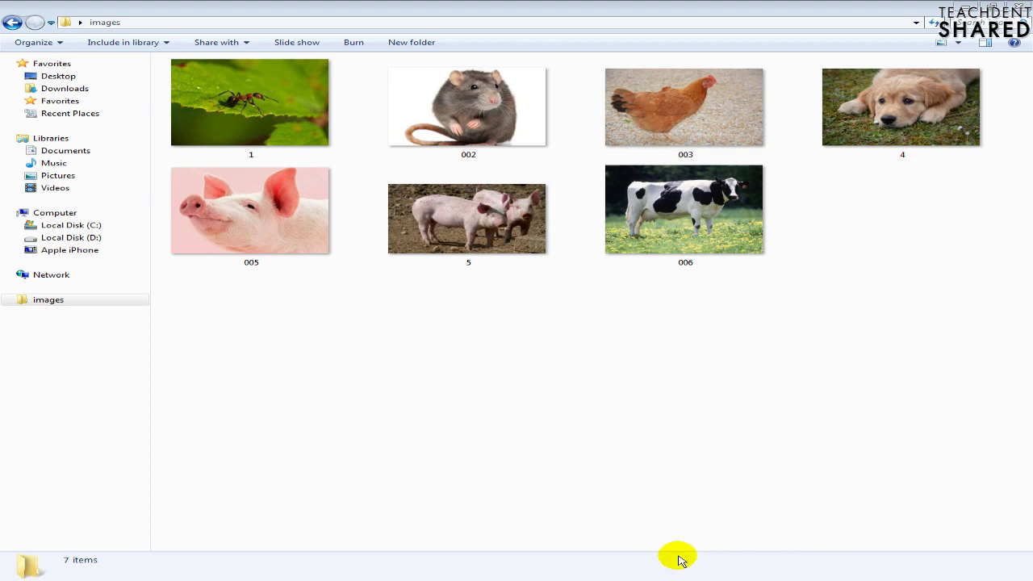
Switch to the Notepad list of animal names, maximize its window, and return to the H5P site in the browser.
click(427, 580)
drag(380, 27, 579, 134)
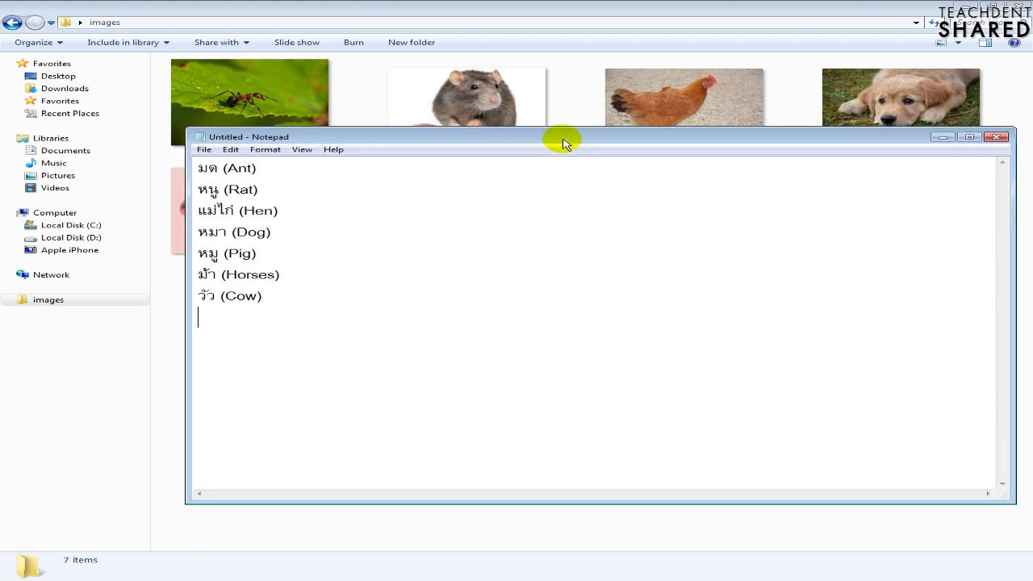
drag(562, 139, 551, 9)
key(alt+Tab)
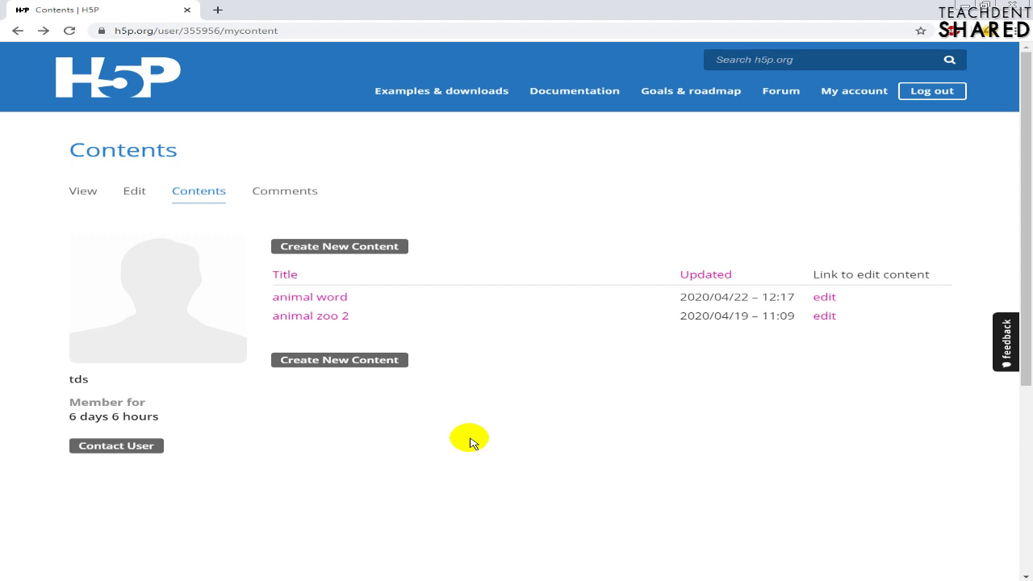
Create new content with the Image Sequencing content type, sorting the content types A to Z to find it.
click(377, 247)
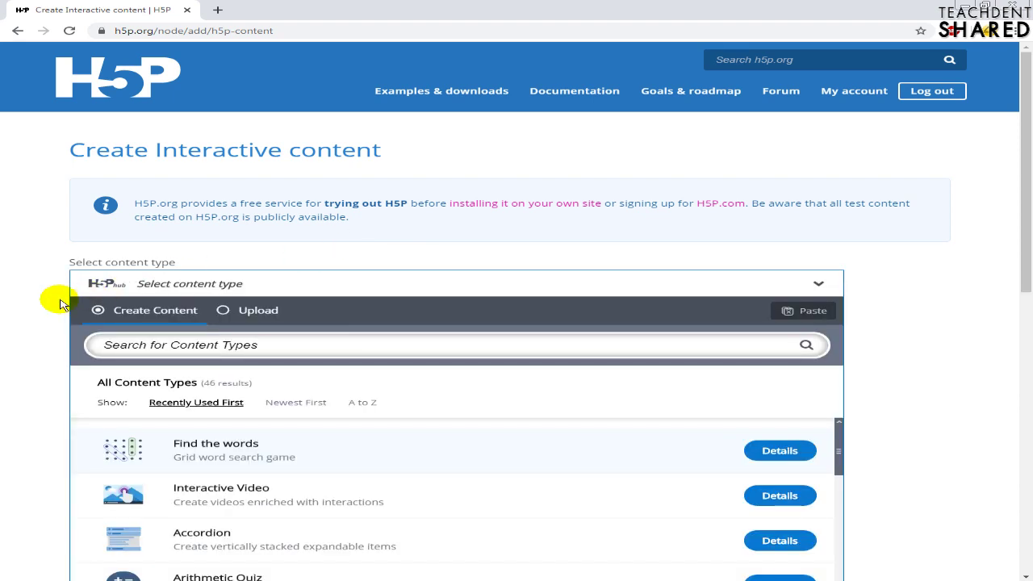
scroll(45, 305, down, 1)
scroll(45, 305, down, 1)
scroll(28, 305, down, 1)
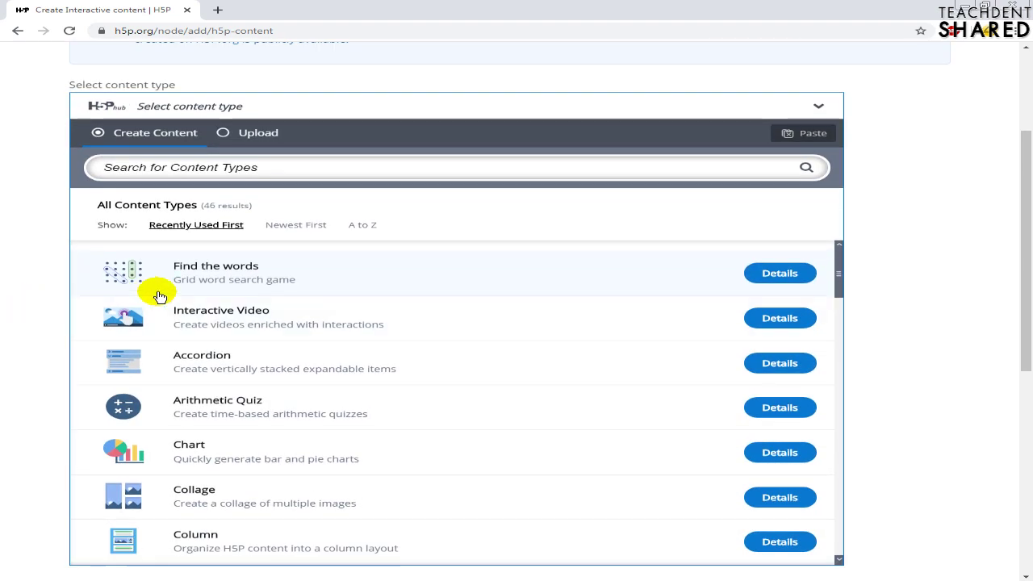
click(365, 229)
scroll(351, 266, down, 5)
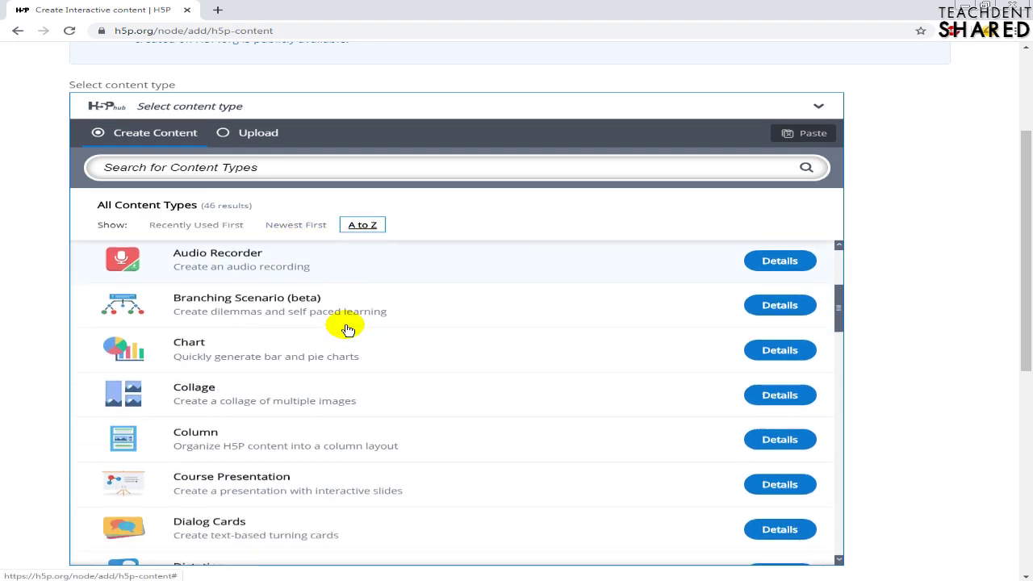
scroll(264, 339, down, 3)
scroll(346, 226, down, 4)
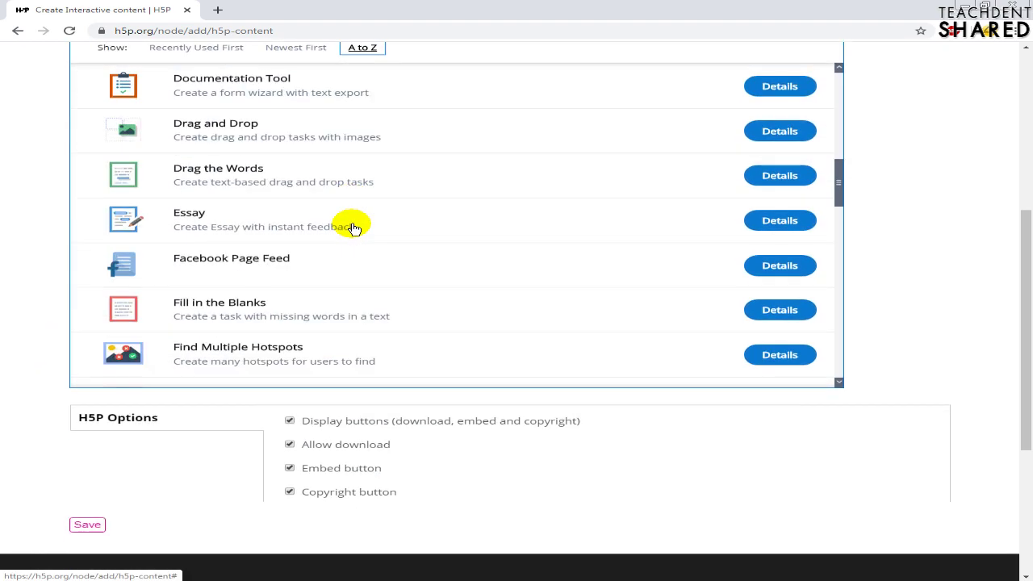
scroll(355, 228, down, 5)
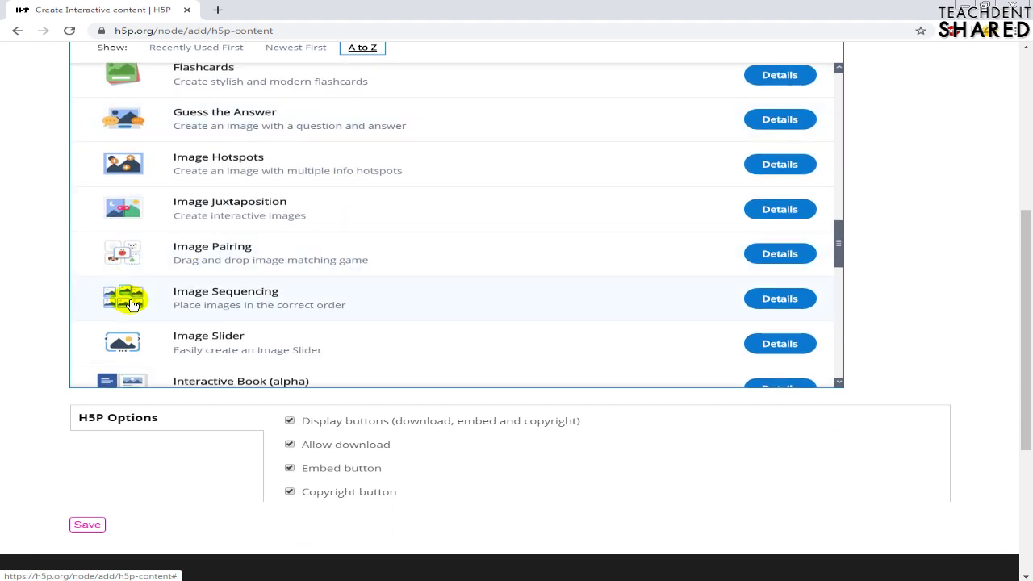
click(196, 300)
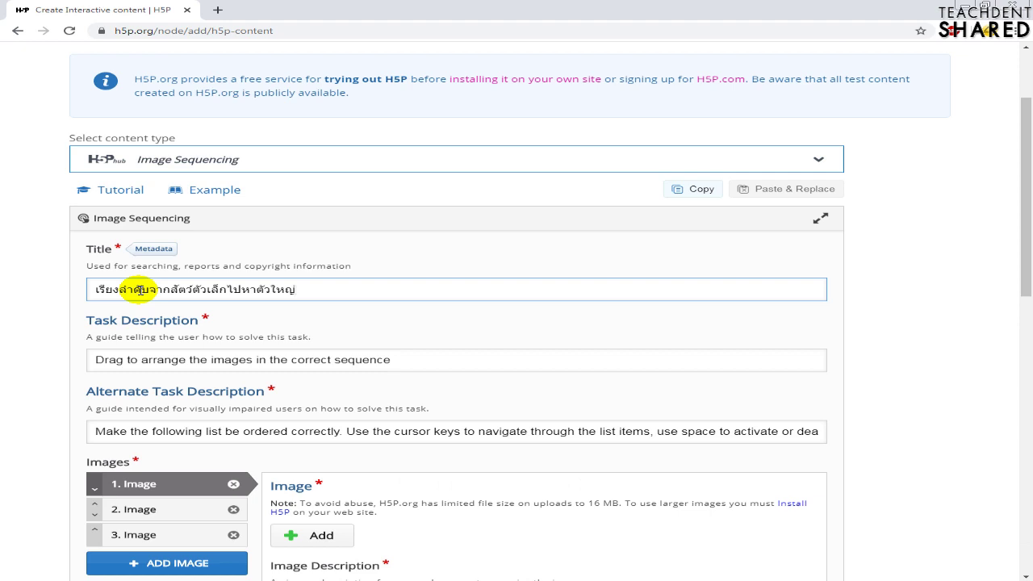
Replace the Task Description and Alternate Task Description with the title text "เรียงลำดับจากสัตว์ตัวเล็กไปหาตัวใหญ่".
scroll(39, 267, down, 1)
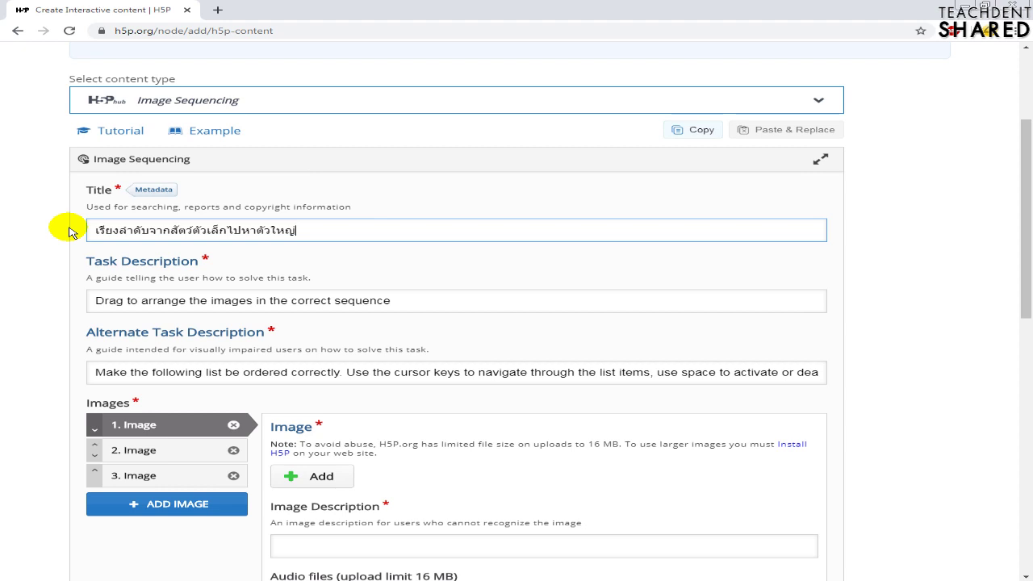
triple_click(341, 226)
key(ctrl+c)
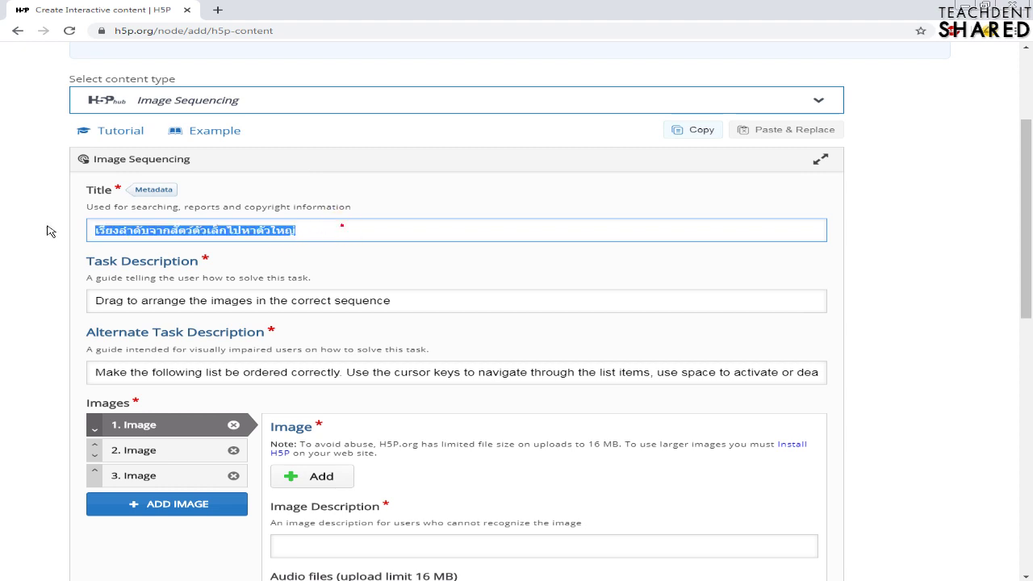
drag(426, 307, 106, 322)
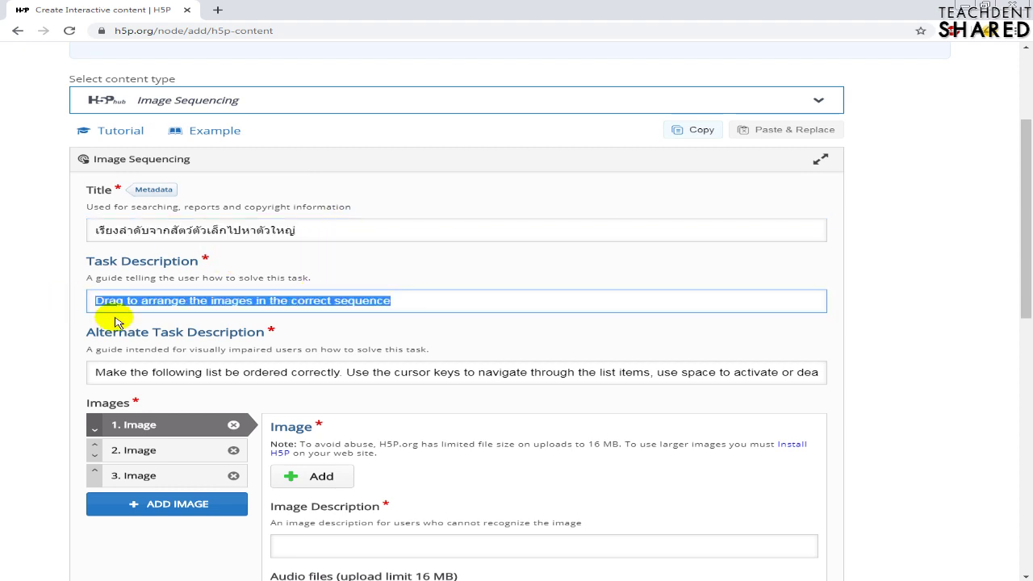
key(ctrl+v)
triple_click(194, 369)
key(ctrl+v)
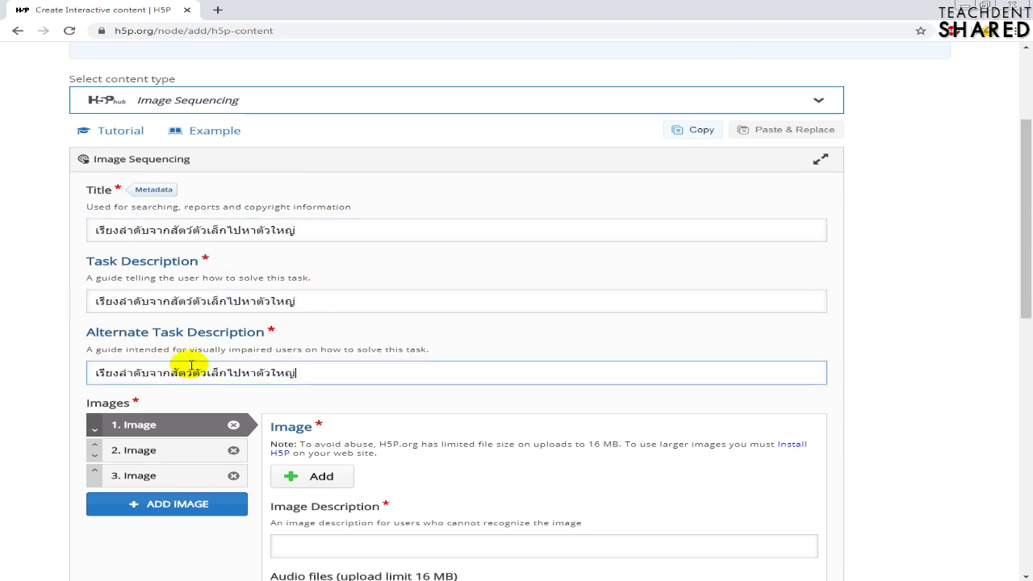
Add three more image entries to the sequence so that it has six.
scroll(339, 288, down, 1)
scroll(339, 288, down, 2)
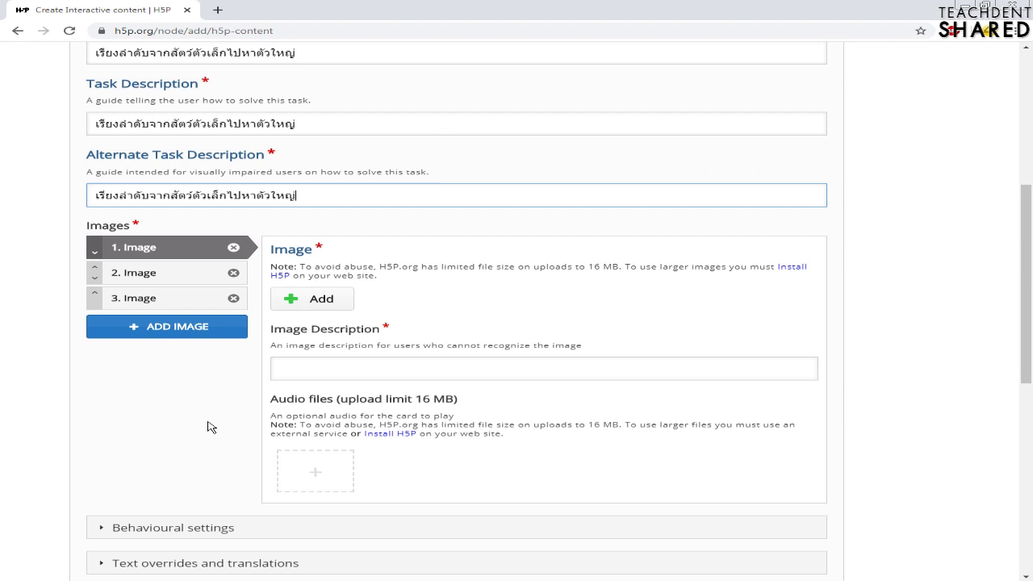
click(174, 339)
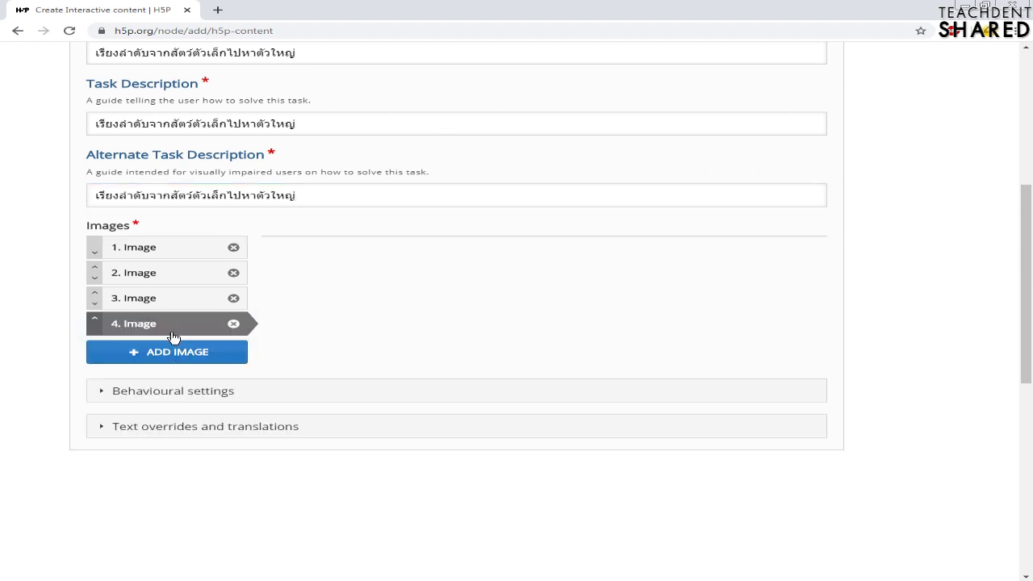
click(161, 355)
click(162, 383)
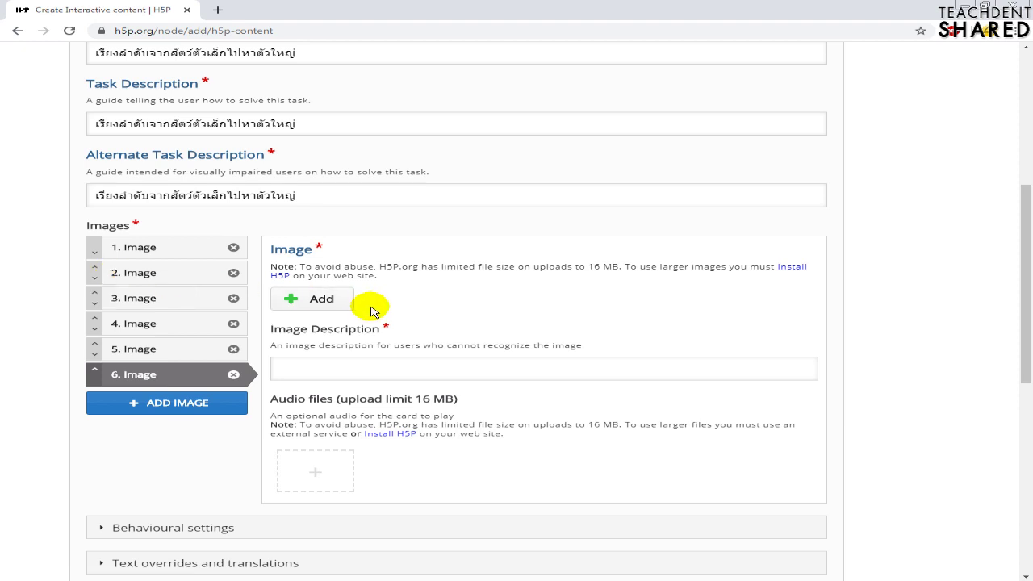
Upload the ant picture, file 1 from the images folder, to the first image entry.
click(132, 247)
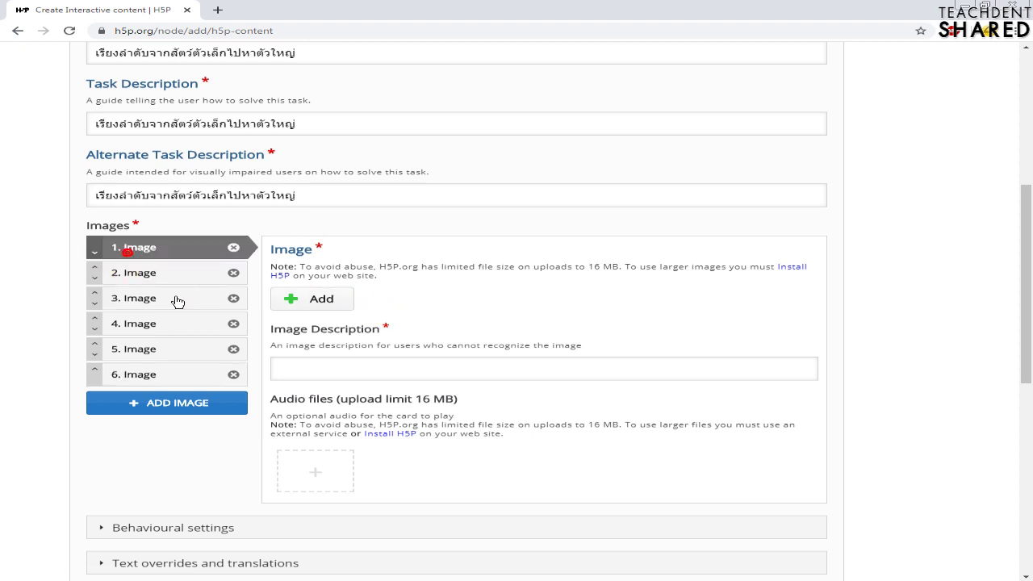
click(313, 299)
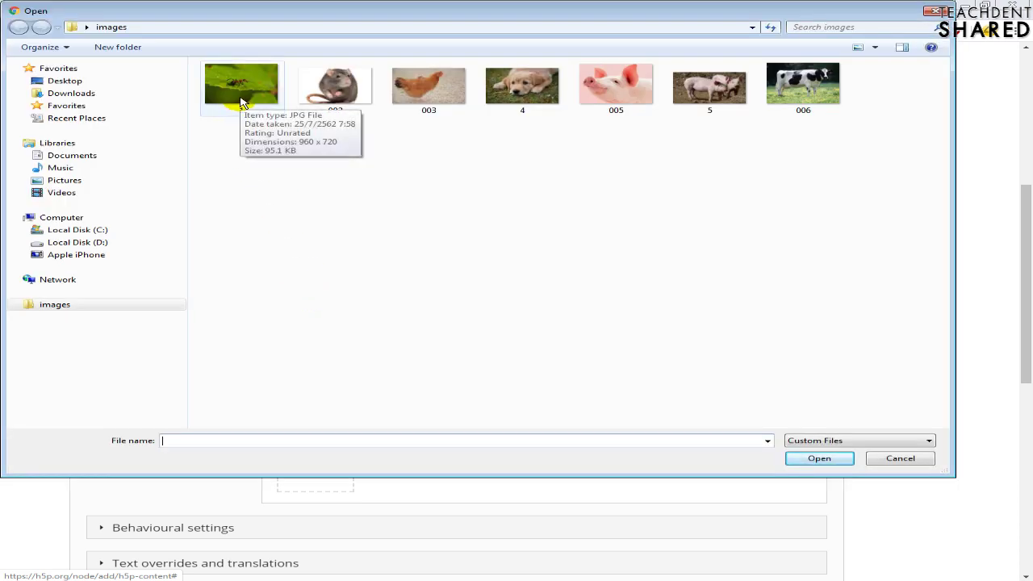
double_click(240, 103)
Copy "มด (Ant)" from the Notepad list into the first image's description in the browser.
key(alt+Tab)
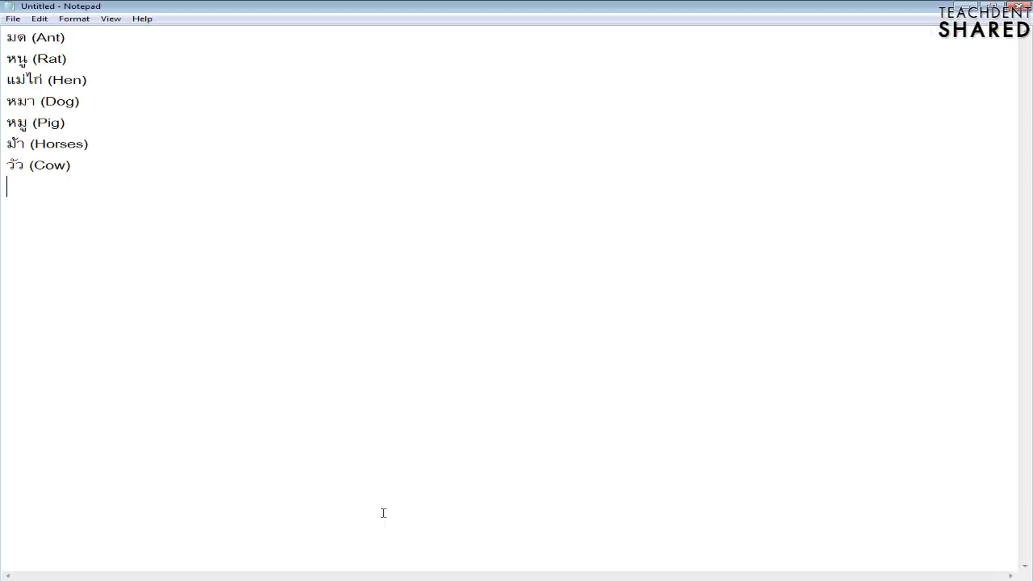
drag(104, 39, 4, 38)
key(ctrl+c)
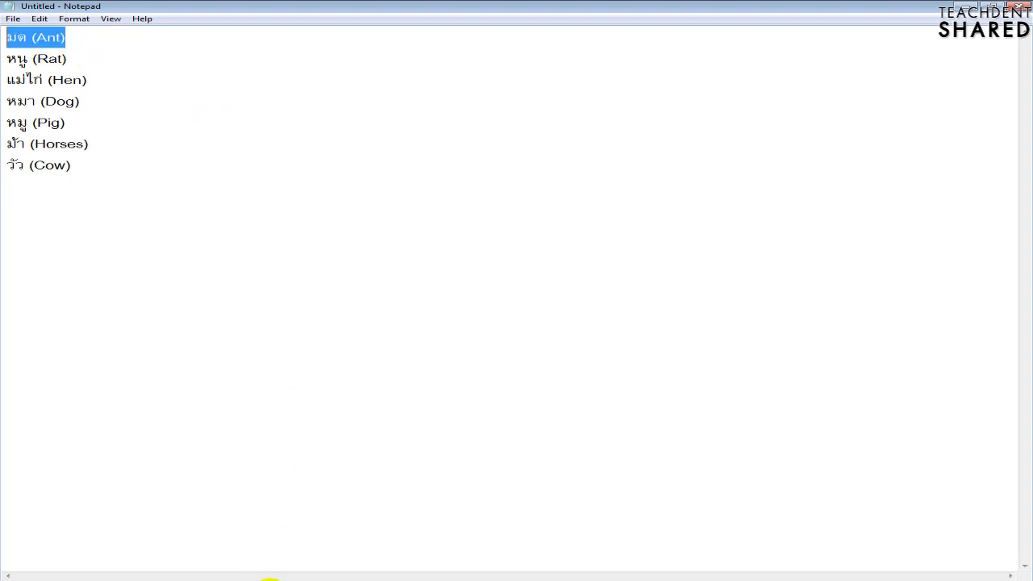
click(270, 579)
click(312, 441)
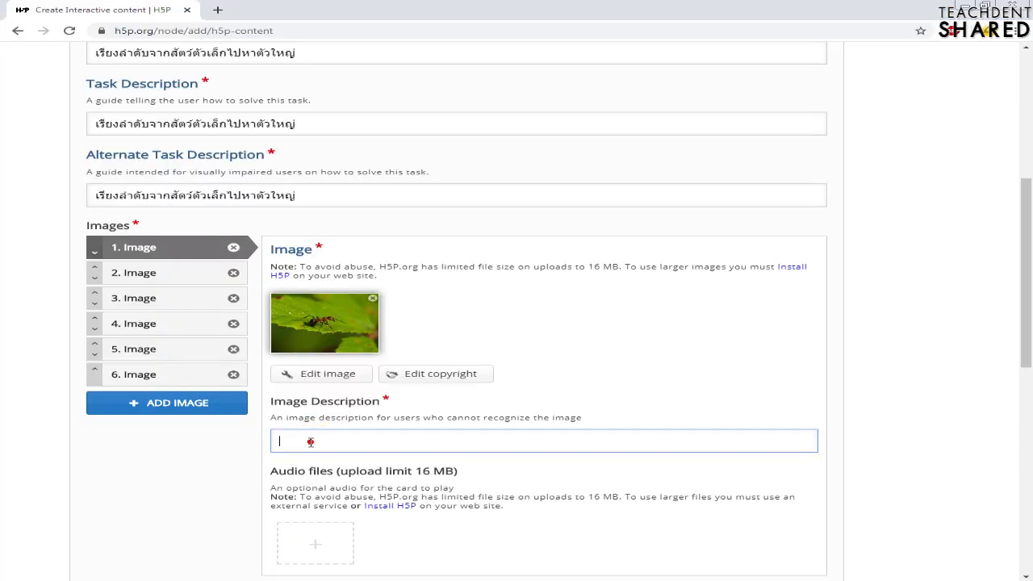
key(ctrl+v)
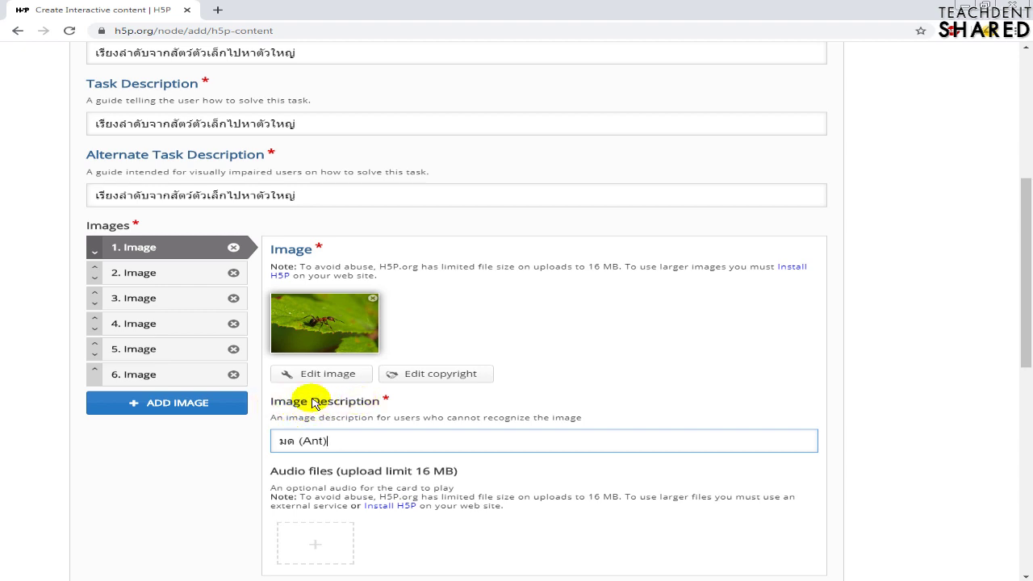
Upload the rat picture, file 002 from the images folder, to the second image entry.
scroll(349, 284, down, 1)
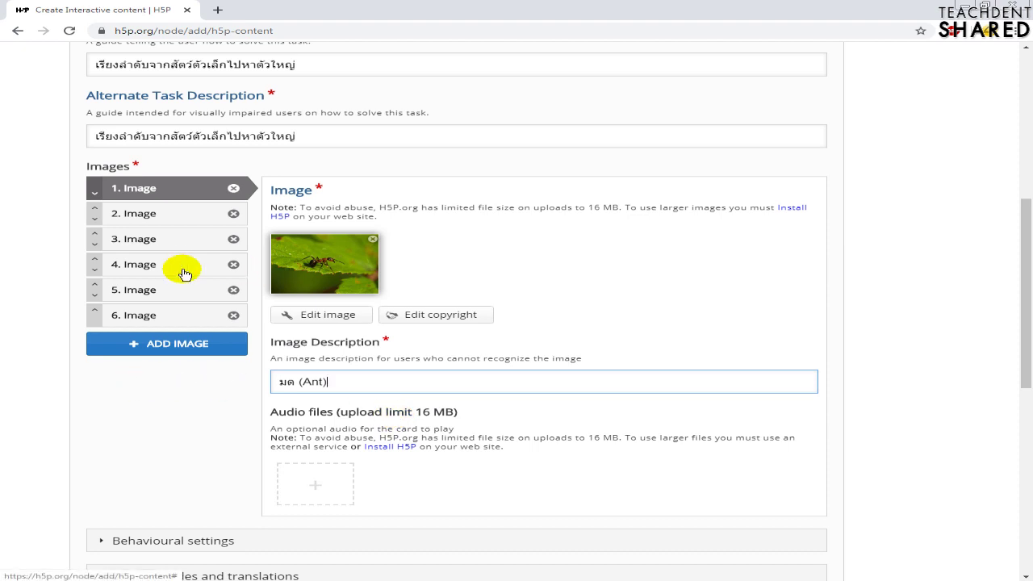
click(138, 215)
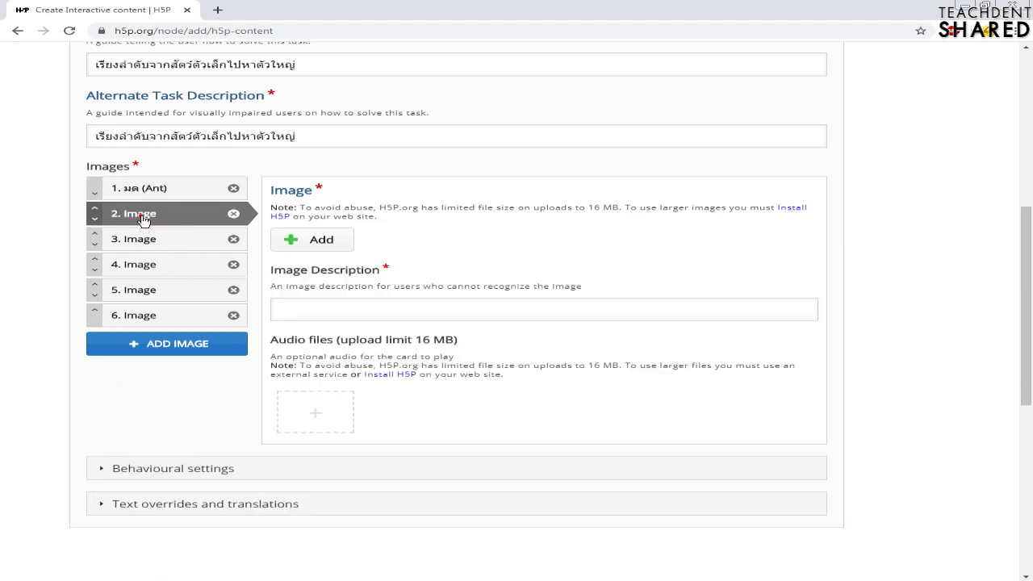
click(297, 238)
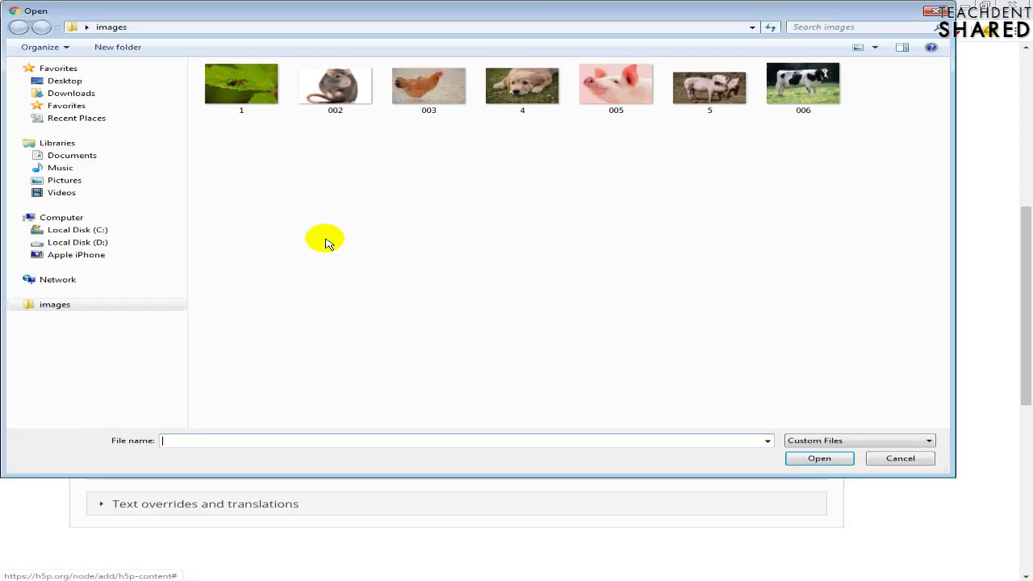
double_click(343, 110)
Copy "หนู (Rat)" from the Notepad list into the second image's description in the browser.
key(alt+Tab)
drag(6, 58, 68, 59)
key(ctrl+c)
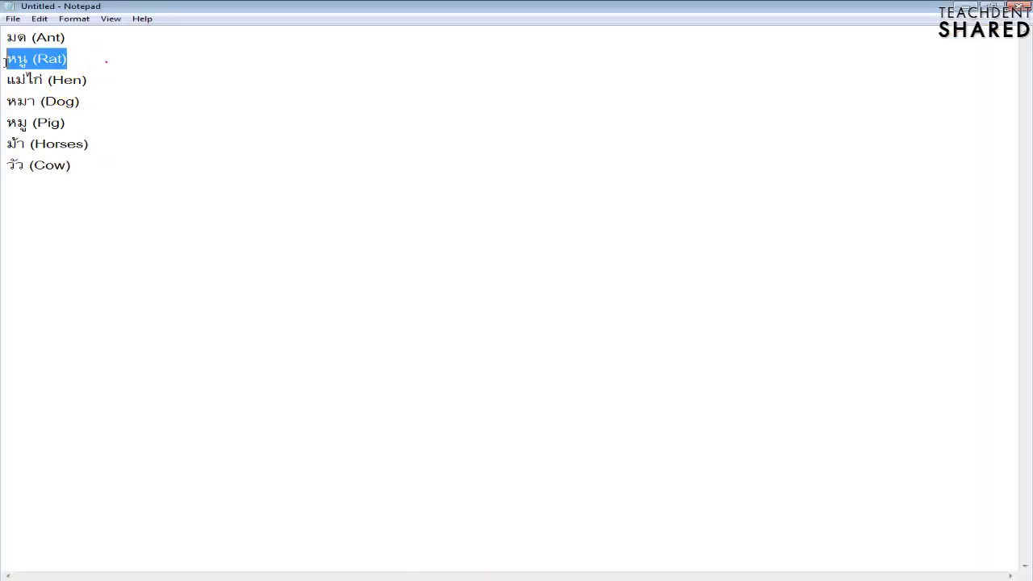
key(alt+Tab)
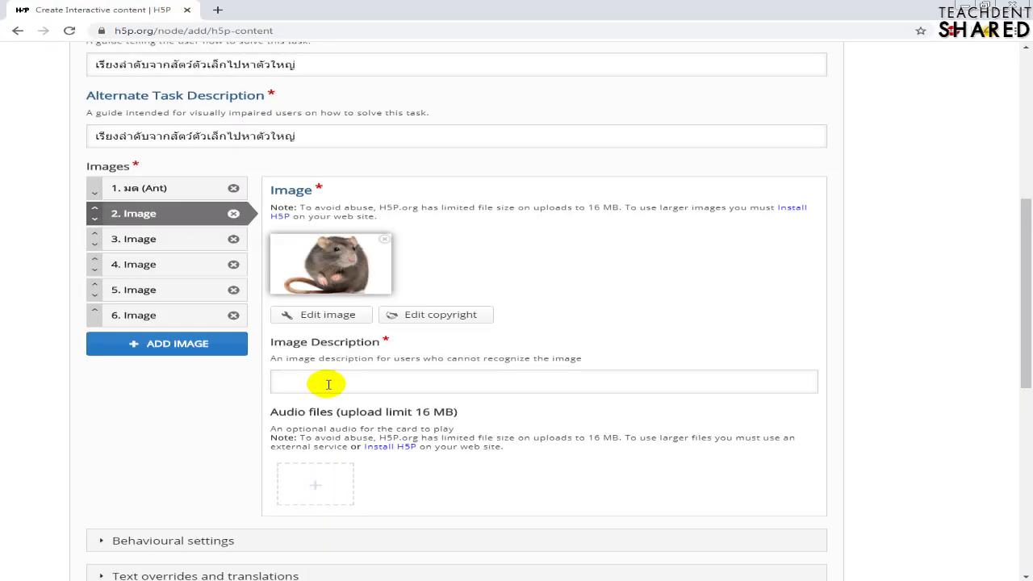
click(326, 382)
key(ctrl+v)
Go through the image entries and check each one's picture, description and place in the sequence.
click(141, 239)
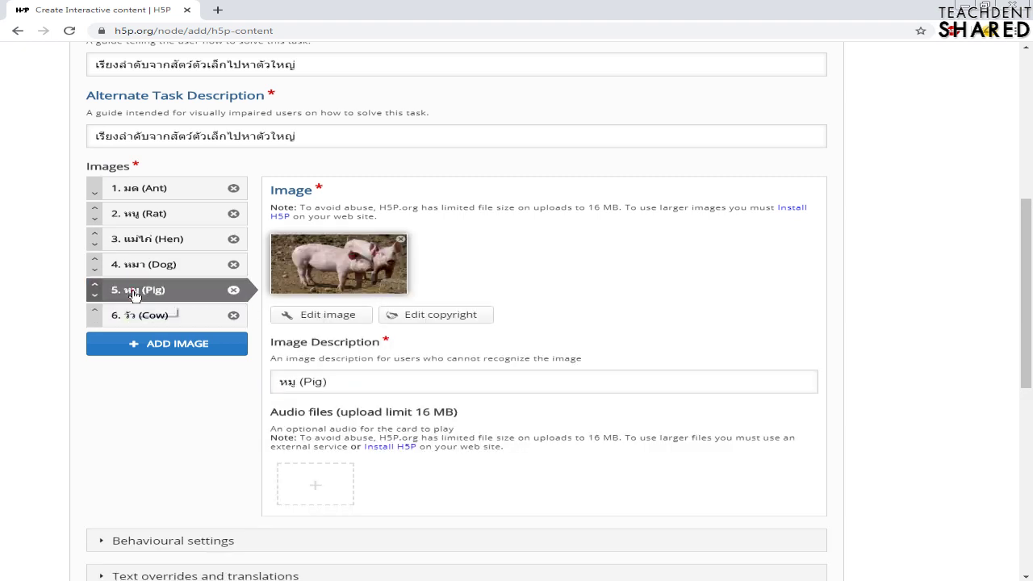
click(139, 266)
click(139, 241)
click(140, 214)
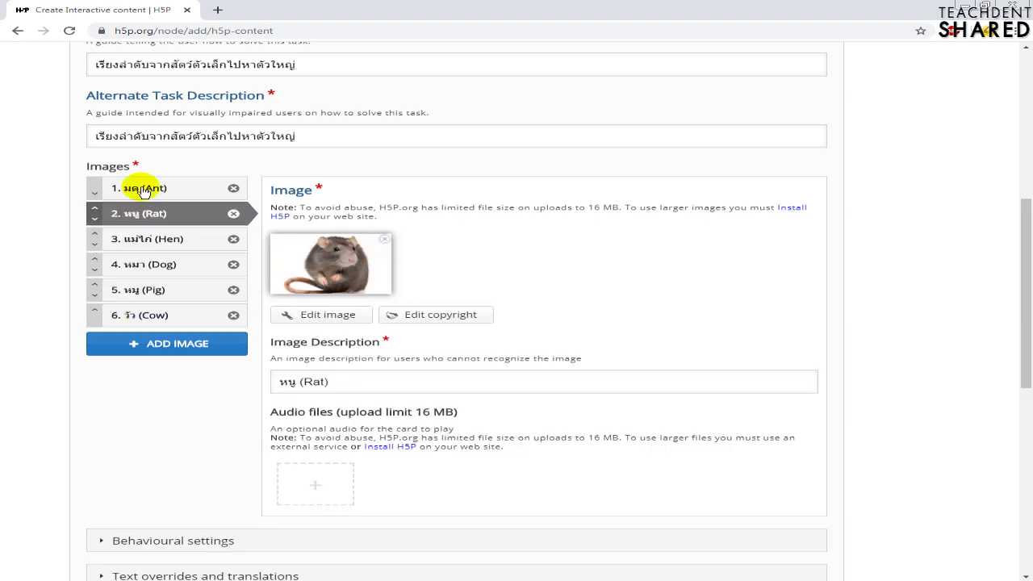
click(141, 188)
click(142, 213)
click(134, 238)
click(126, 264)
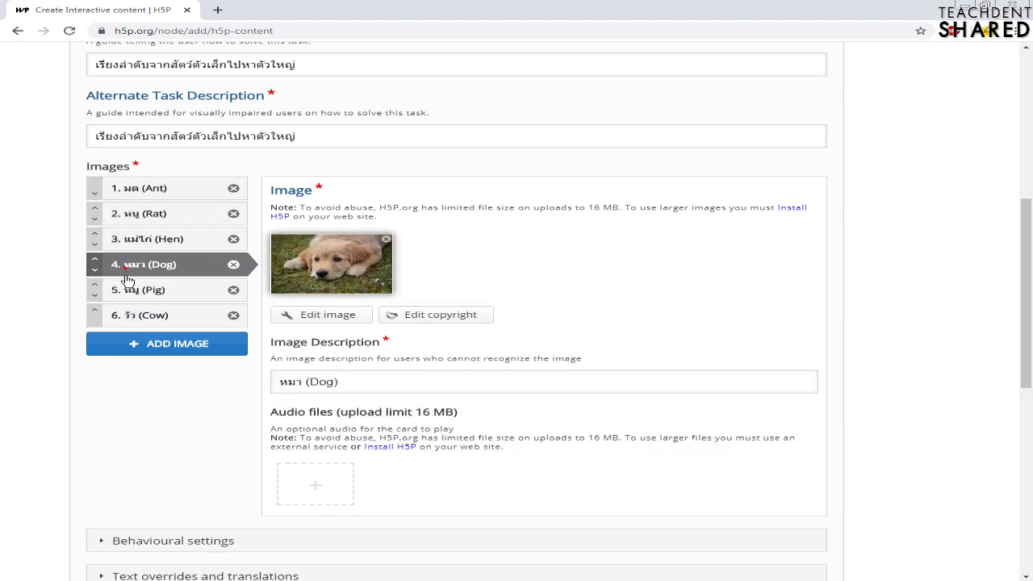
click(127, 289)
click(127, 315)
click(129, 292)
scroll(9, 289, down, 2)
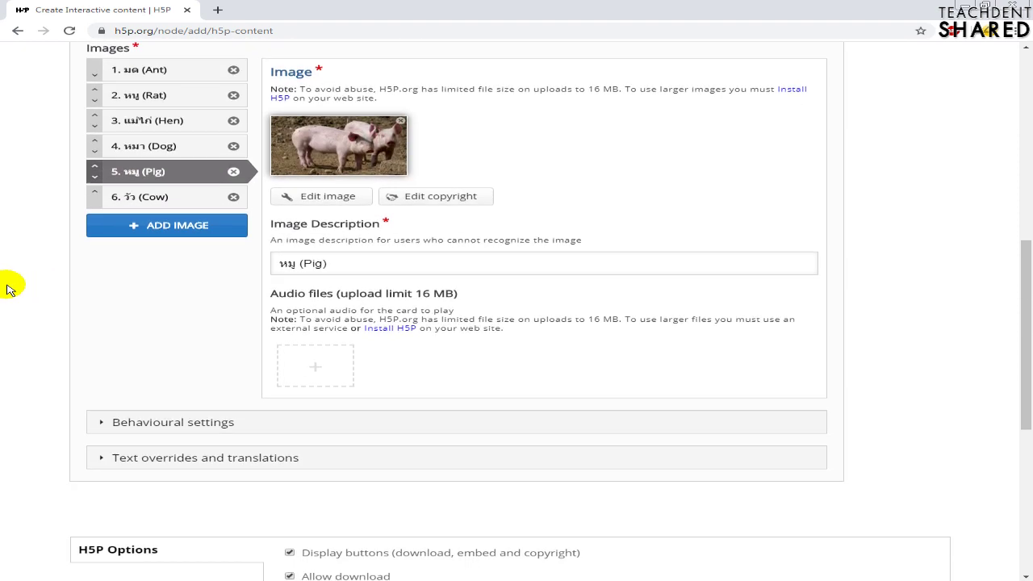
scroll(8, 289, up, 2)
click(138, 245)
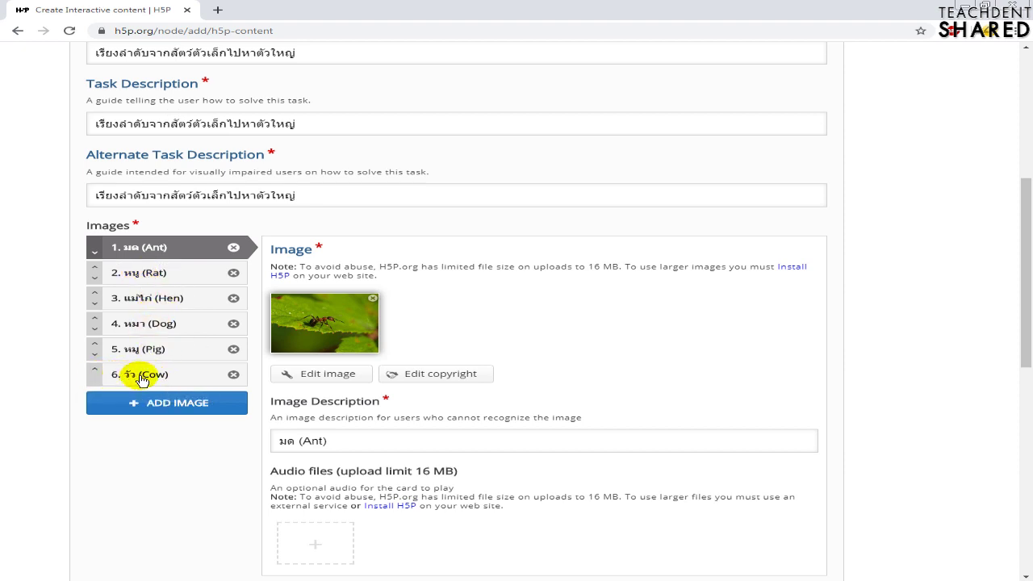
Move the วัว (Cow) entry up through the image list to first place, above มด (Ant).
click(95, 373)
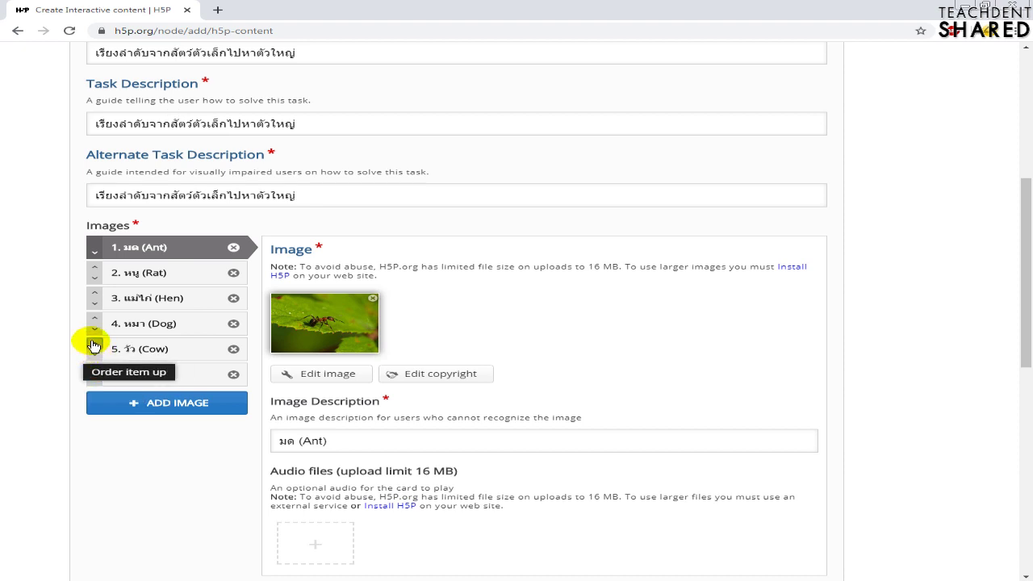
click(93, 342)
click(95, 322)
click(95, 298)
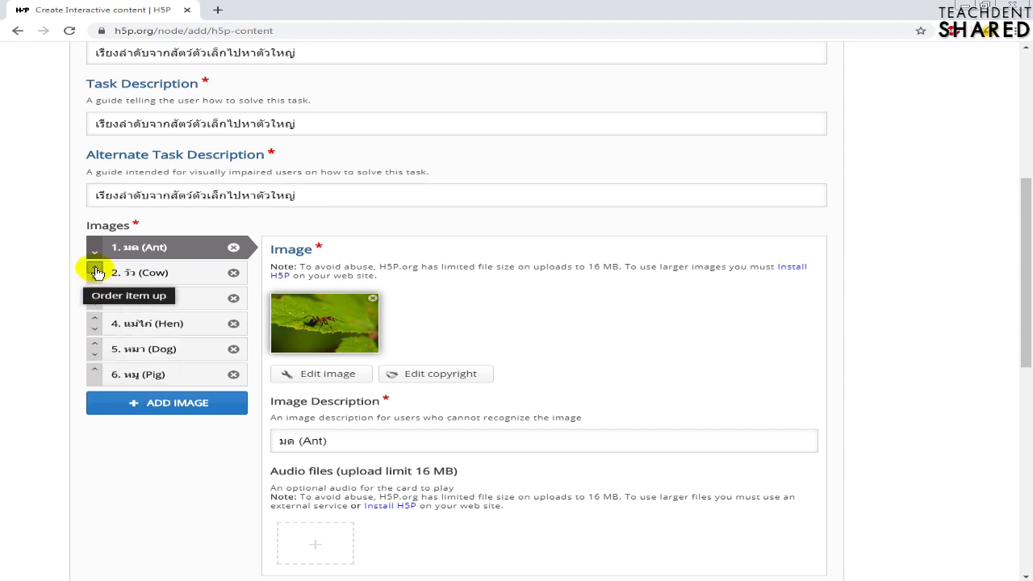
click(95, 273)
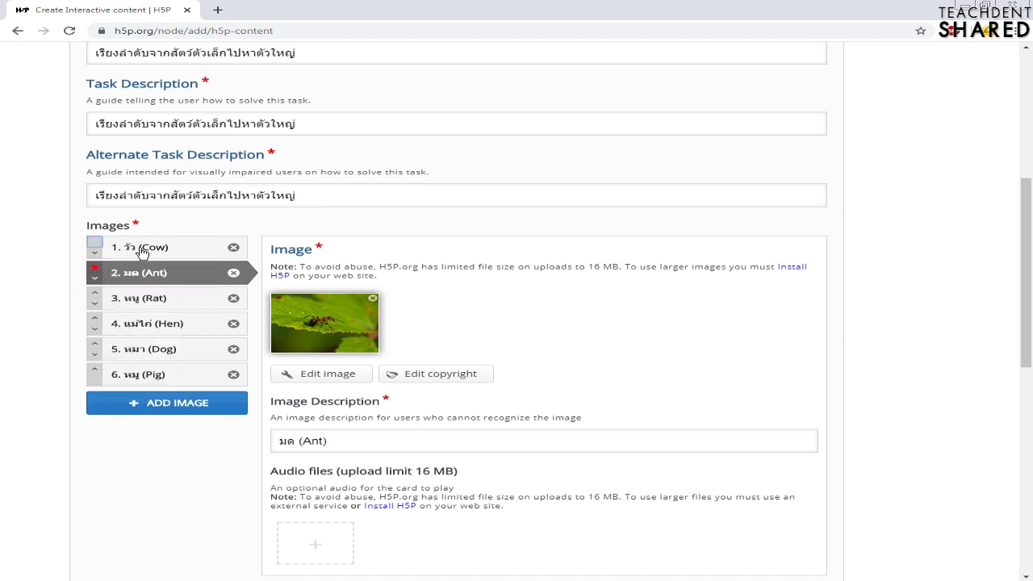
Move the วัว (Cow) entry back down the image list to sixth place, below หมู (Pig).
click(95, 257)
click(95, 281)
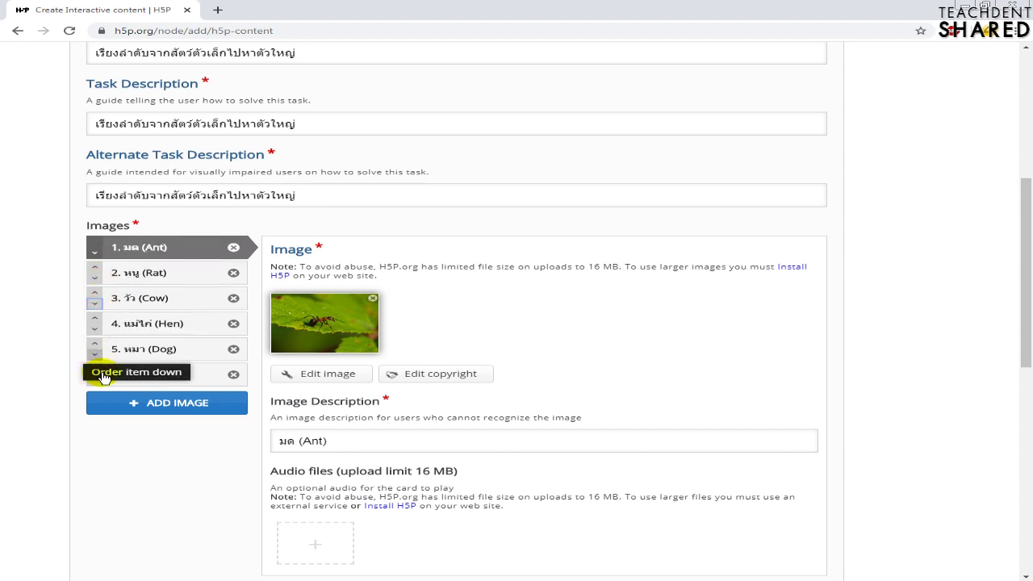
click(95, 318)
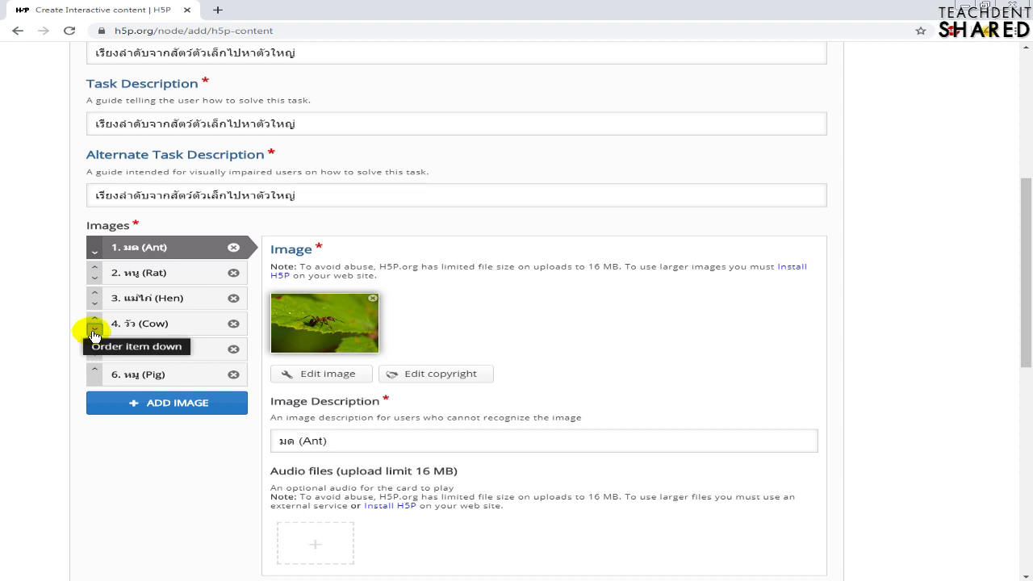
click(94, 330)
click(94, 354)
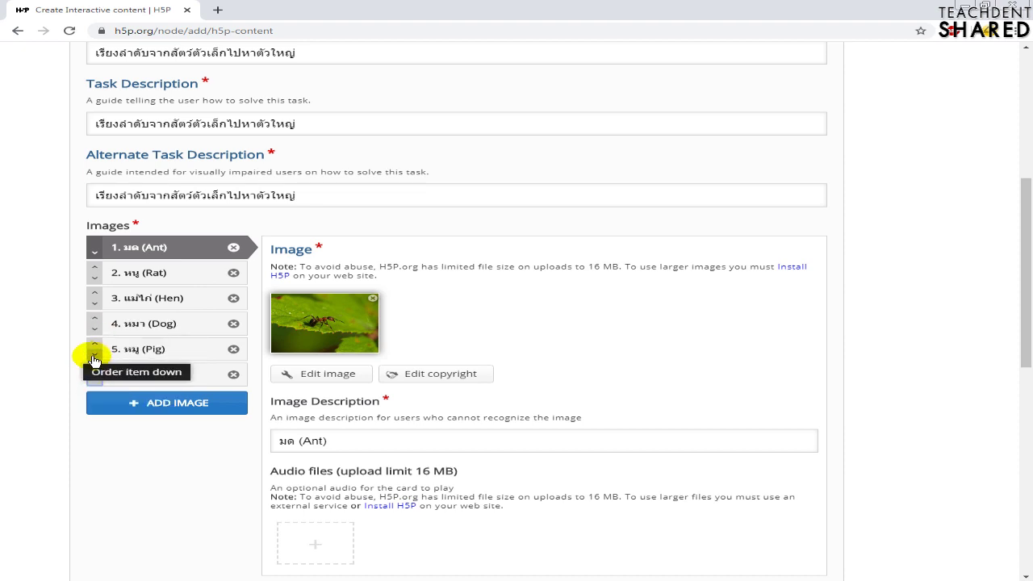
Save the finished image sequencing activity.
scroll(24, 375, down, 4)
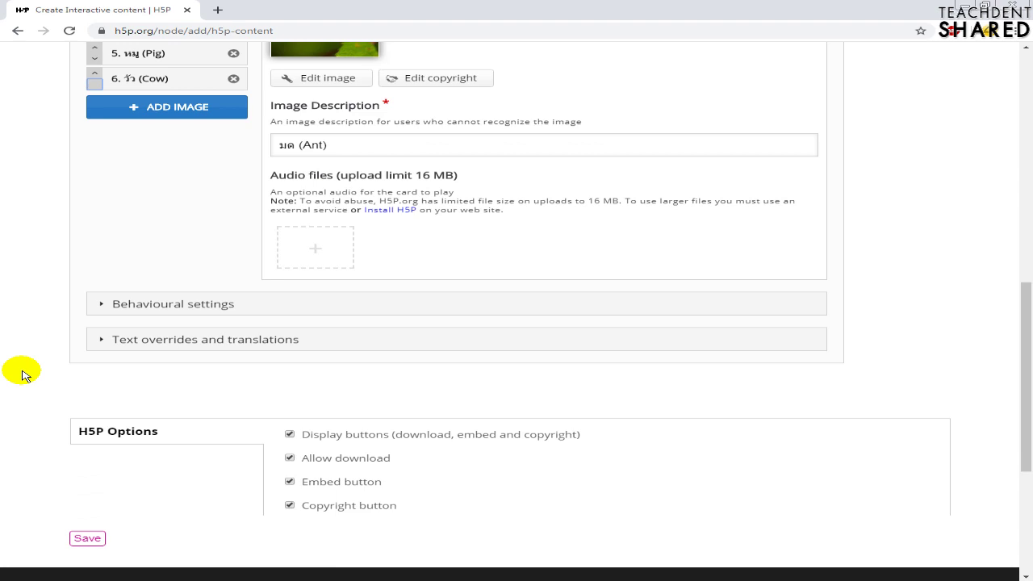
click(87, 538)
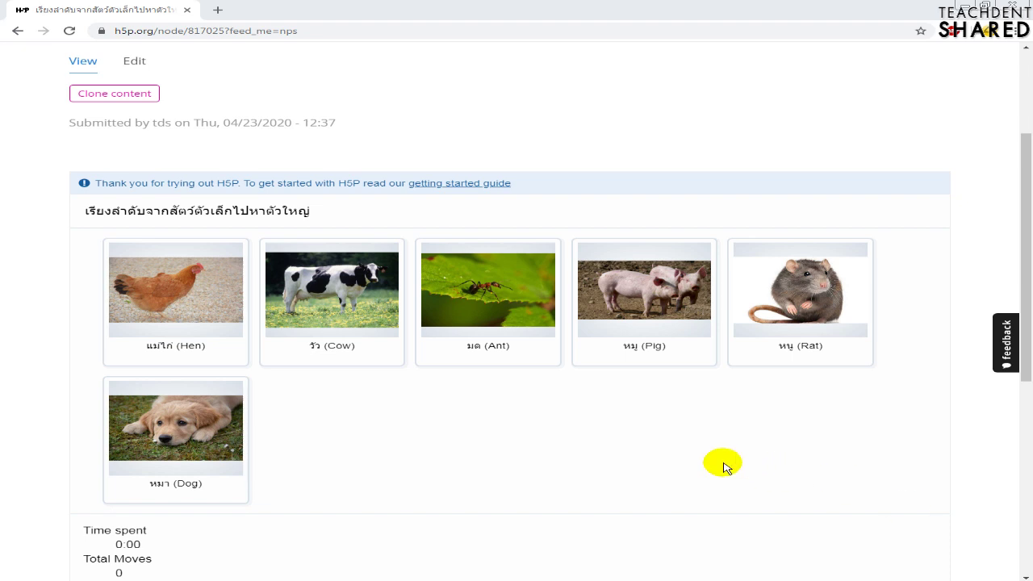
Test the activity by arranging the cards as Ant, Rat, Hen, Dog, Pig, Cow, and check the answer.
scroll(702, 461, down, 1)
drag(530, 303, 207, 231)
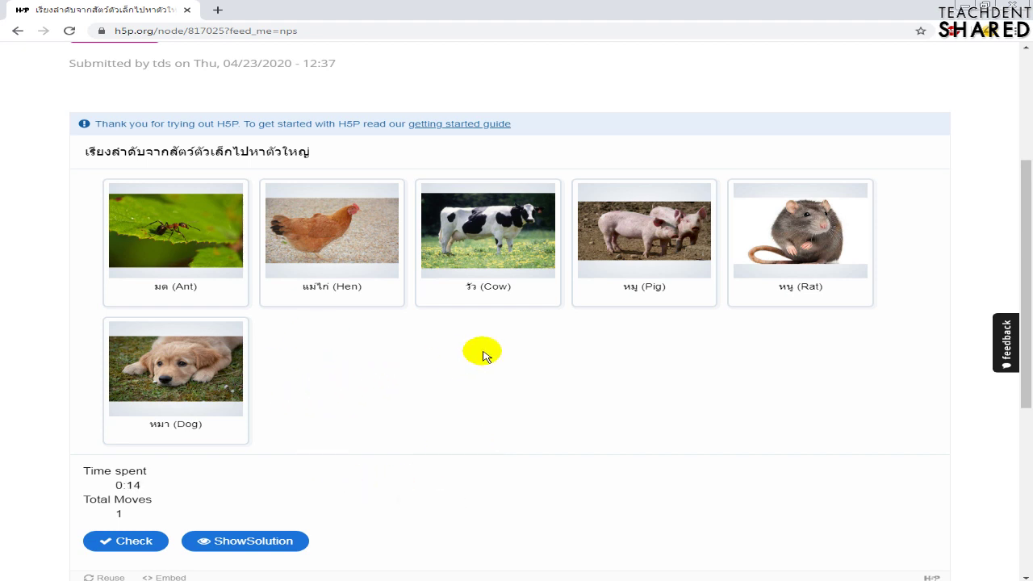
drag(192, 373, 485, 234)
drag(657, 249, 233, 386)
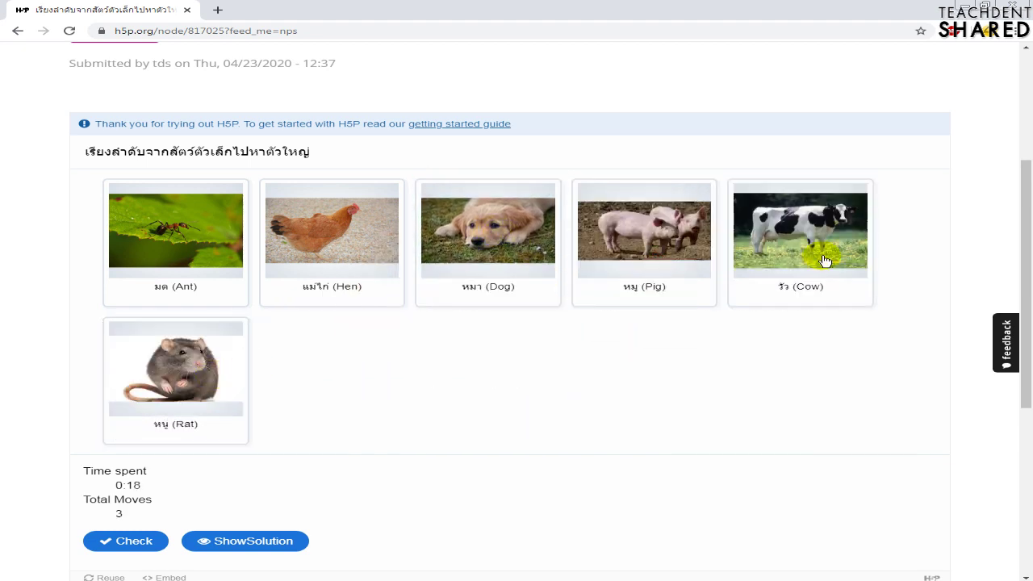
drag(259, 341, 354, 229)
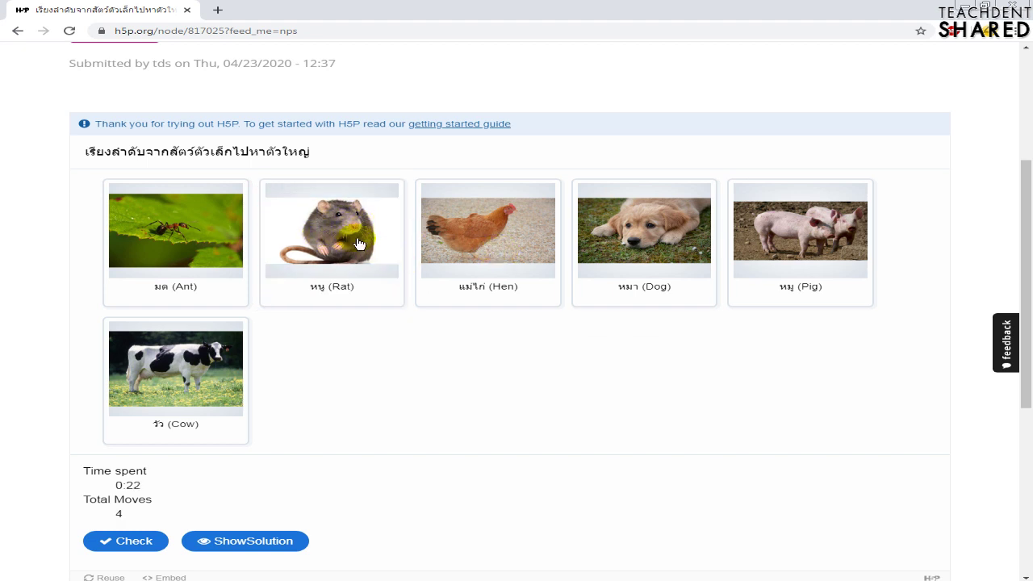
click(137, 542)
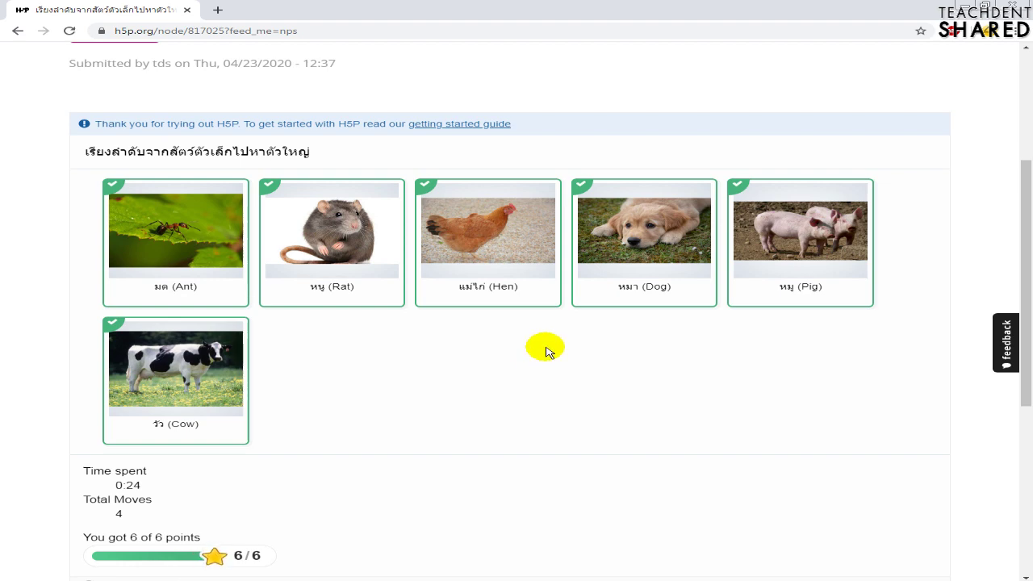
Reload the activity page and check the shuffled cards without rearranging them.
click(69, 31)
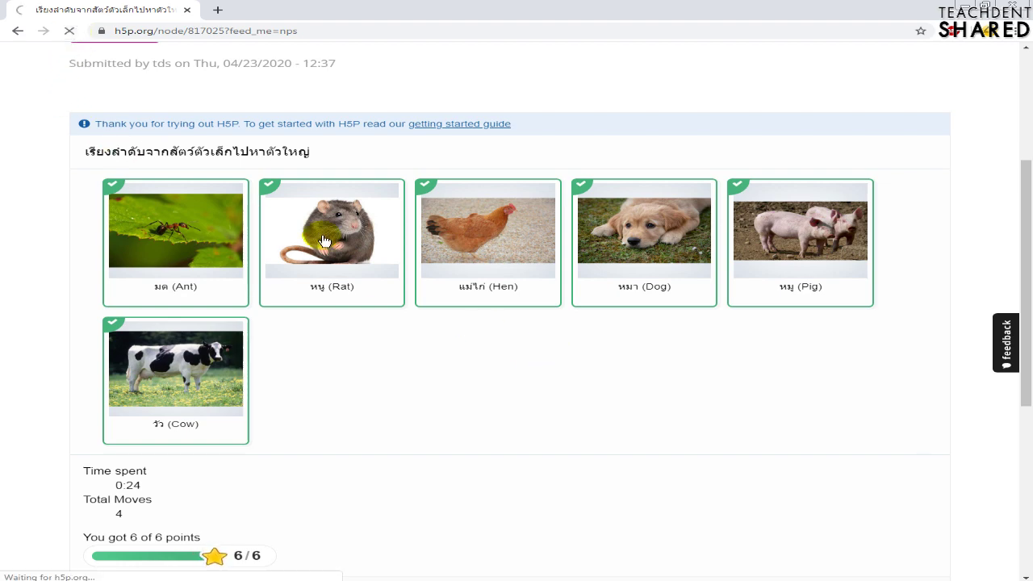
click(354, 261)
scroll(356, 266, down, 3)
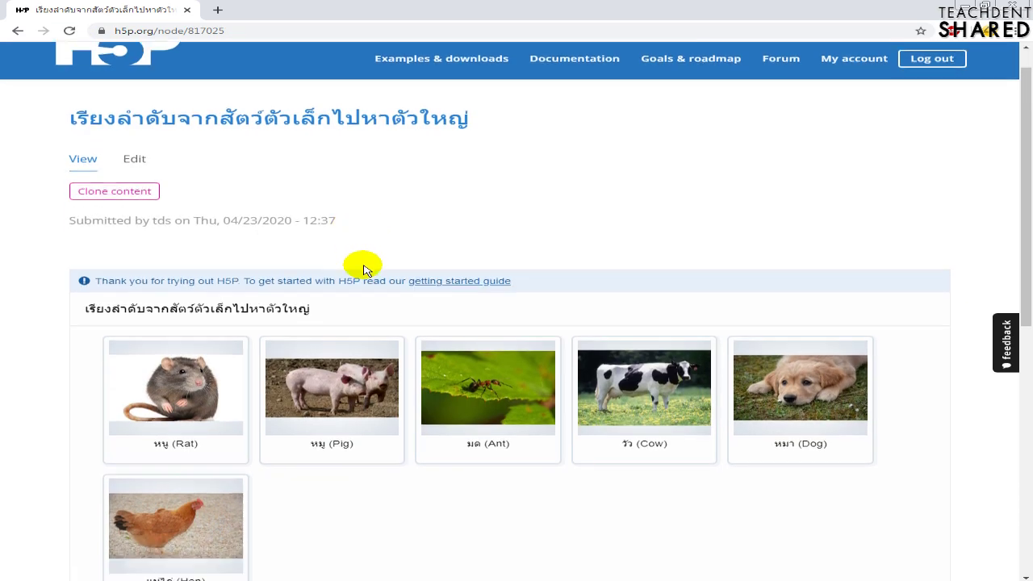
click(136, 490)
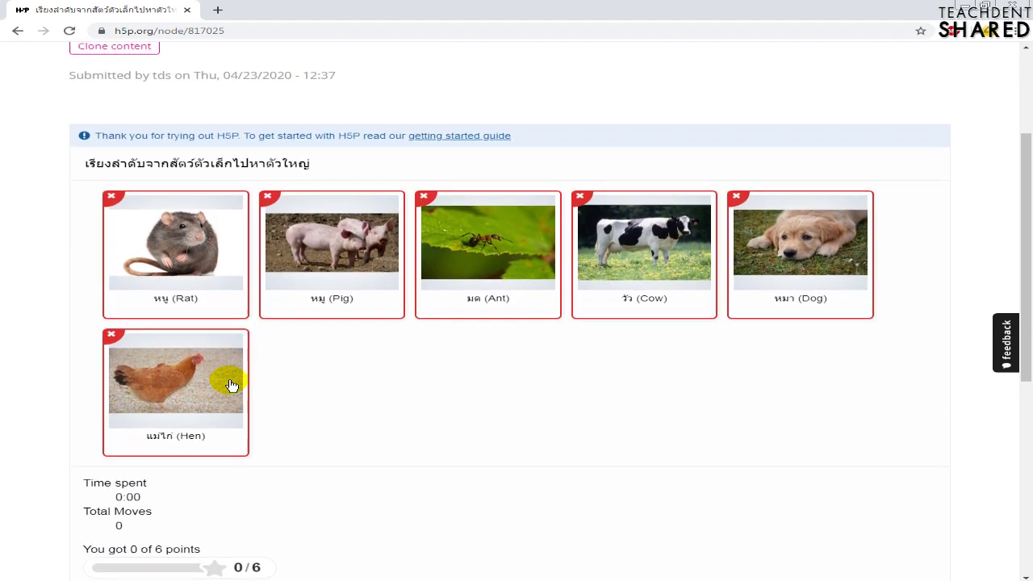
Retry the activity, put the มด (Ant) card in first place and check the partly sorted order.
click(129, 540)
drag(321, 249, 378, 265)
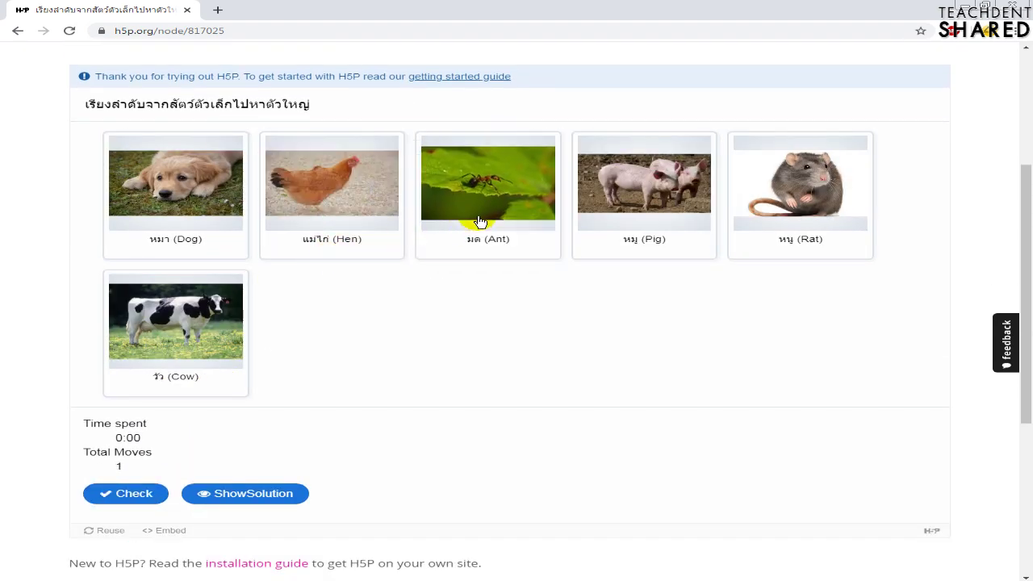
drag(482, 224, 181, 238)
click(129, 488)
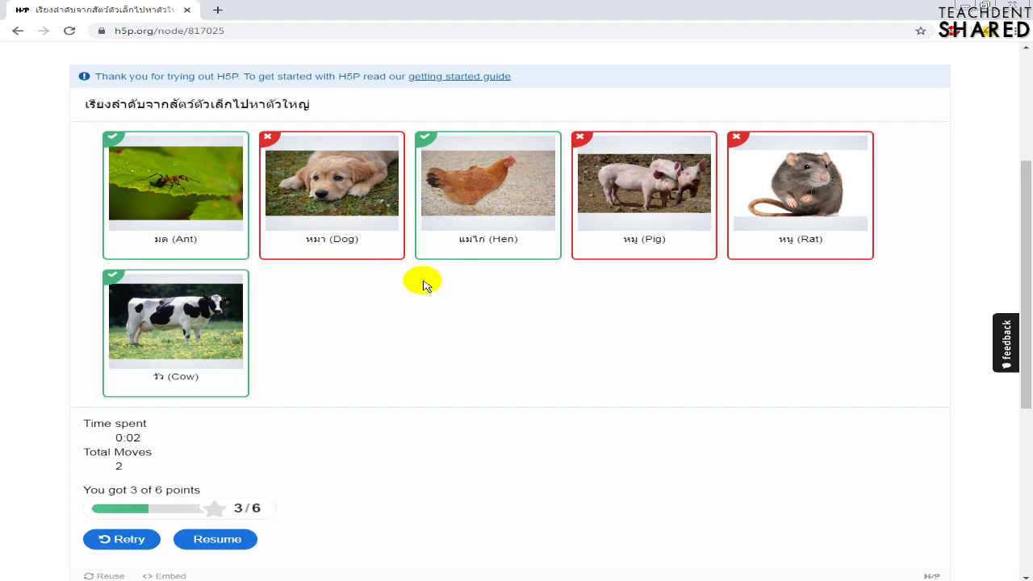
scroll(288, 468, up, 2)
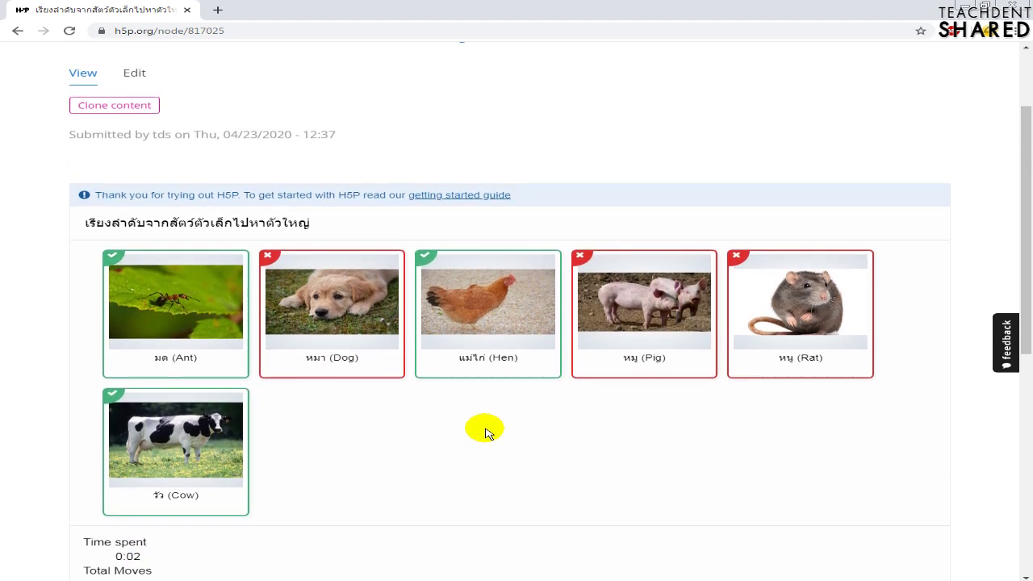